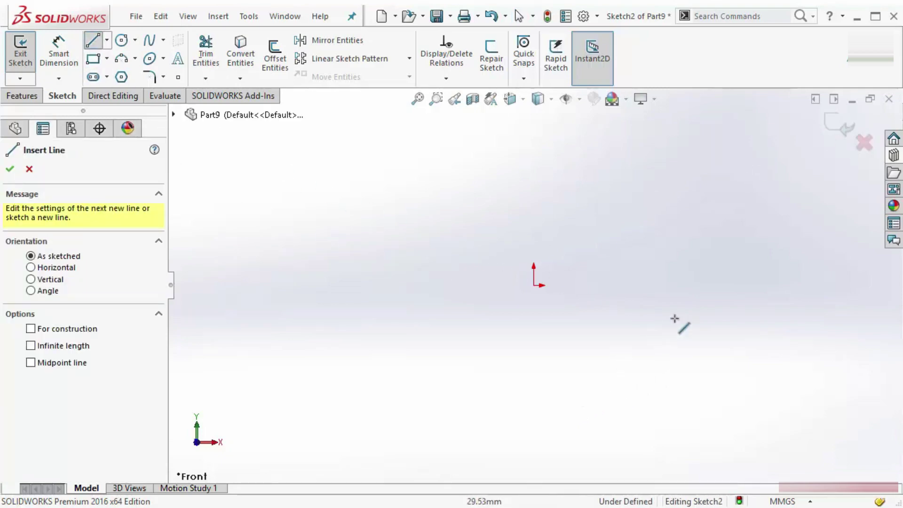
pyautogui.click(588, 381)
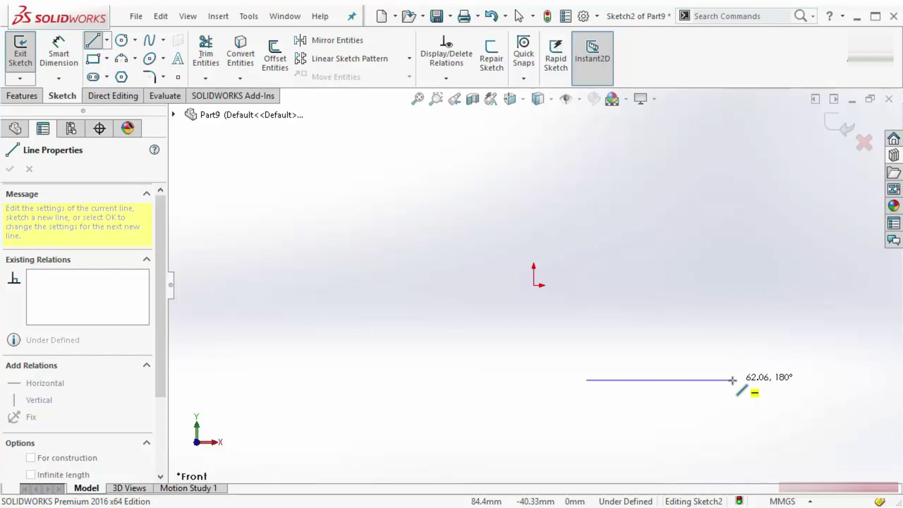
pyautogui.press('Escape')
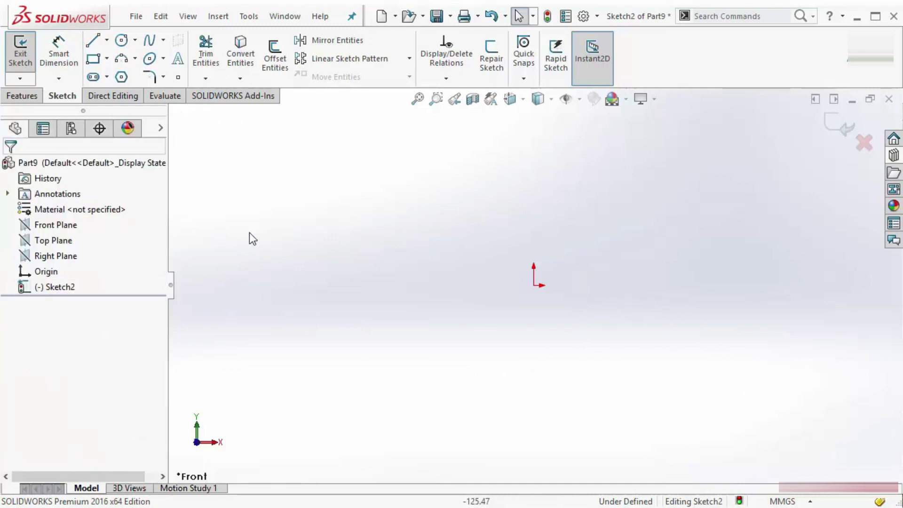
pyautogui.rightClick(347, 239)
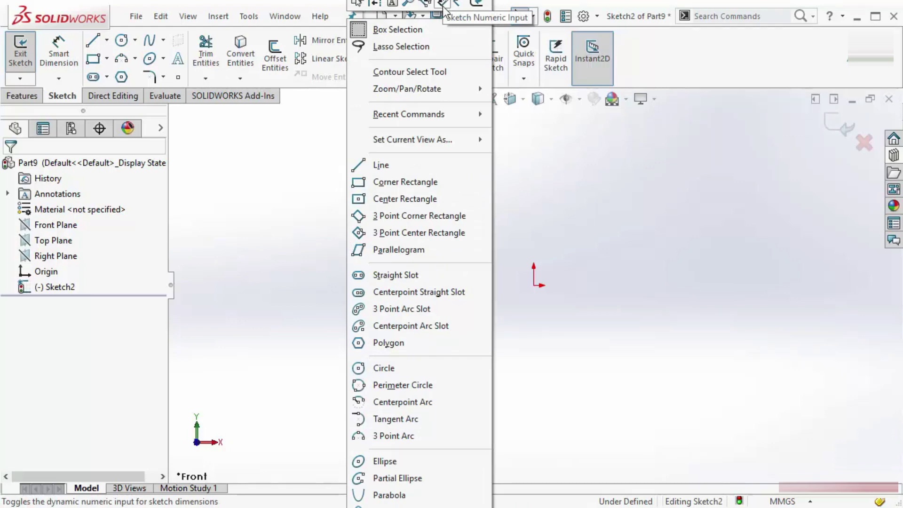
# - Start the Line tool and turn on Sketch Numeric Input for entering dimensions while sketching
pyautogui.click(93, 41)
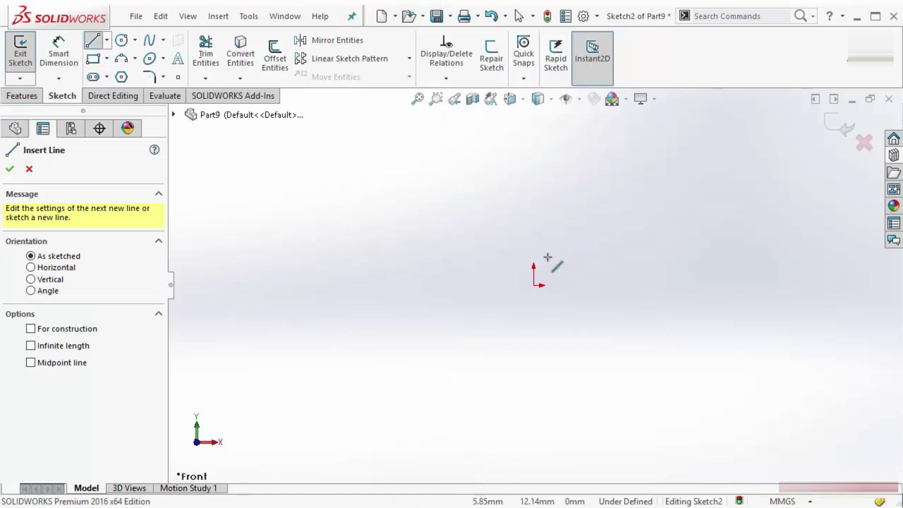
pyautogui.rightClick(318, 258)
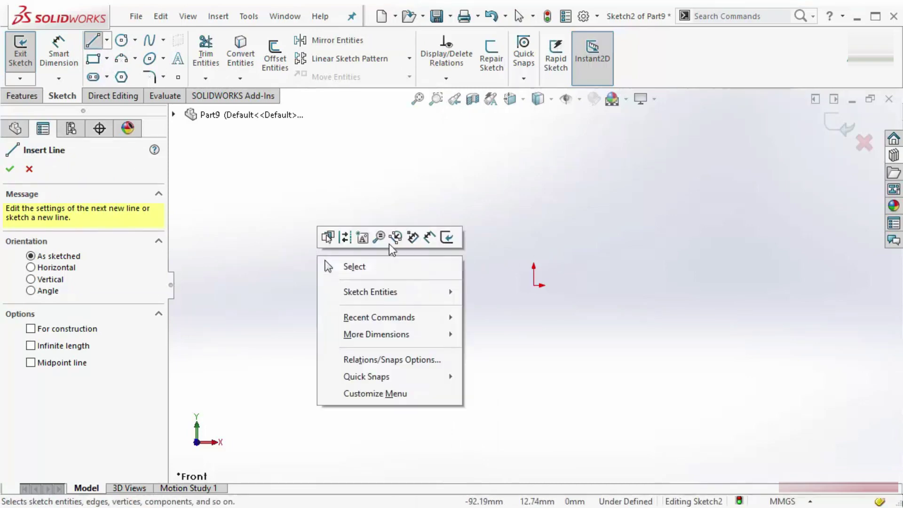
pyautogui.click(413, 238)
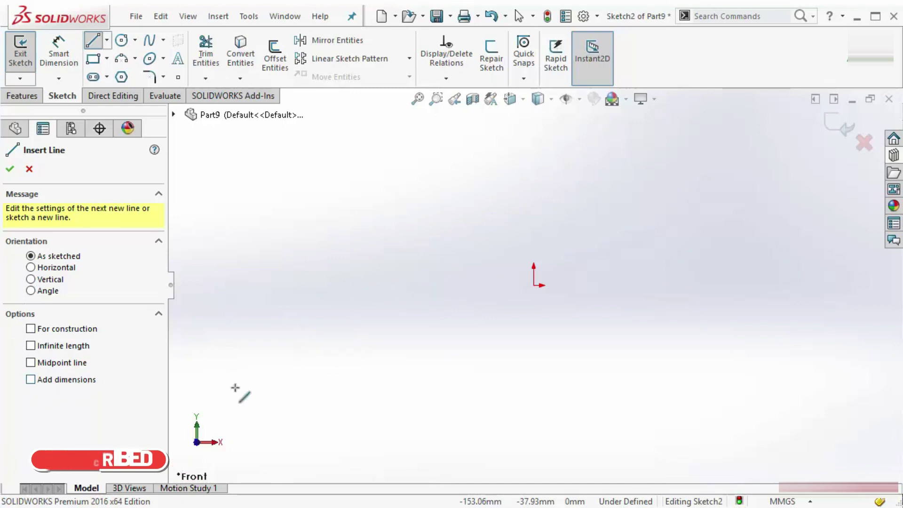
# - Draw a 50 mm horizontal line below and to the left of the origin, and check its length in the line properties
pyautogui.click(297, 352)
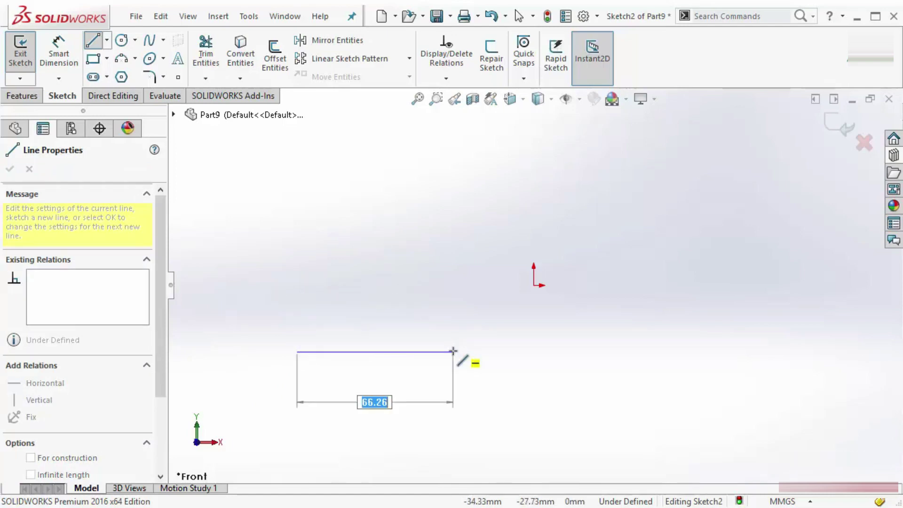
pyautogui.write('50')
pyautogui.press('Return')
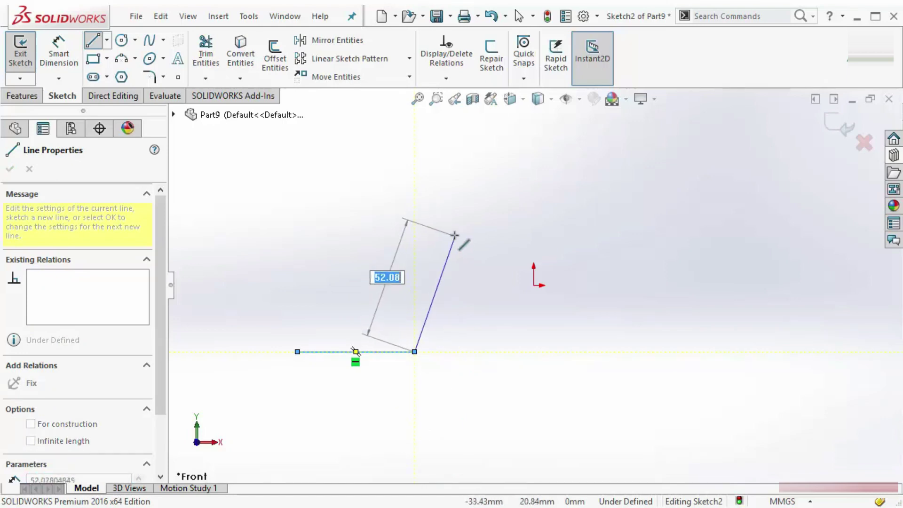
pyautogui.press('Escape')
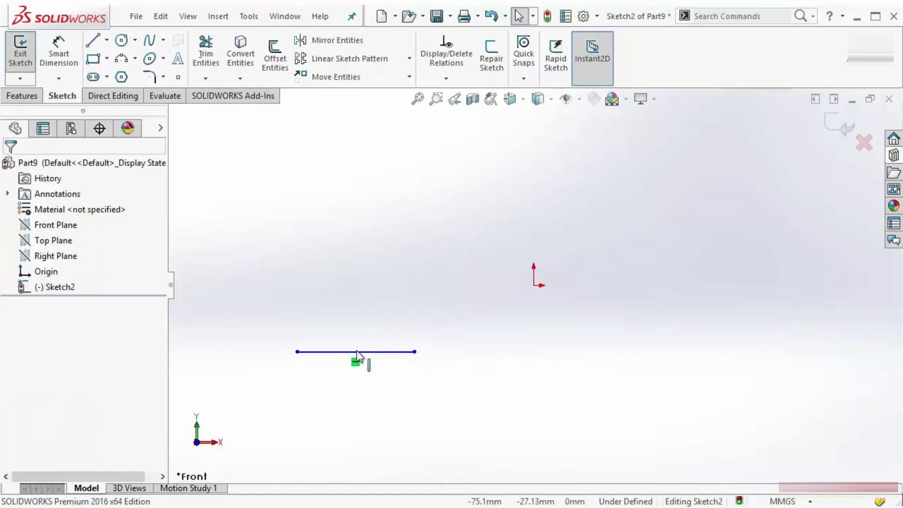
pyautogui.click(357, 351)
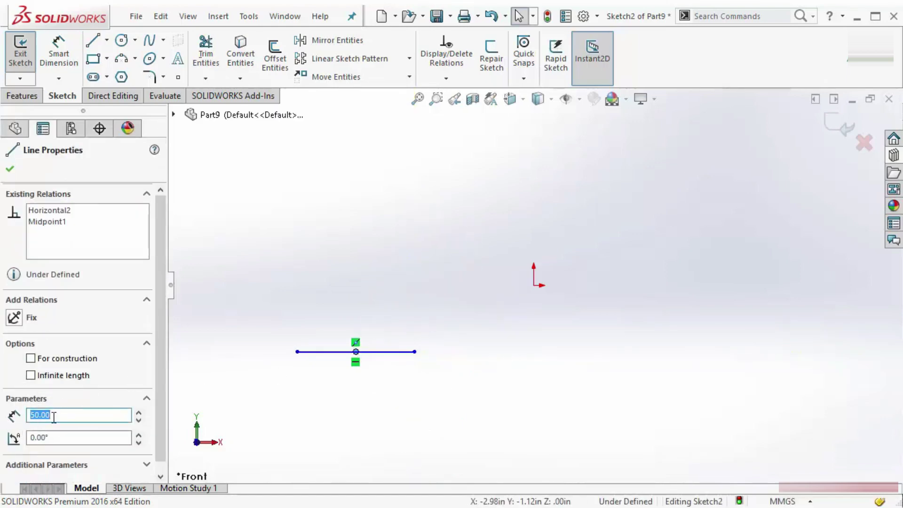
pyautogui.click(367, 315)
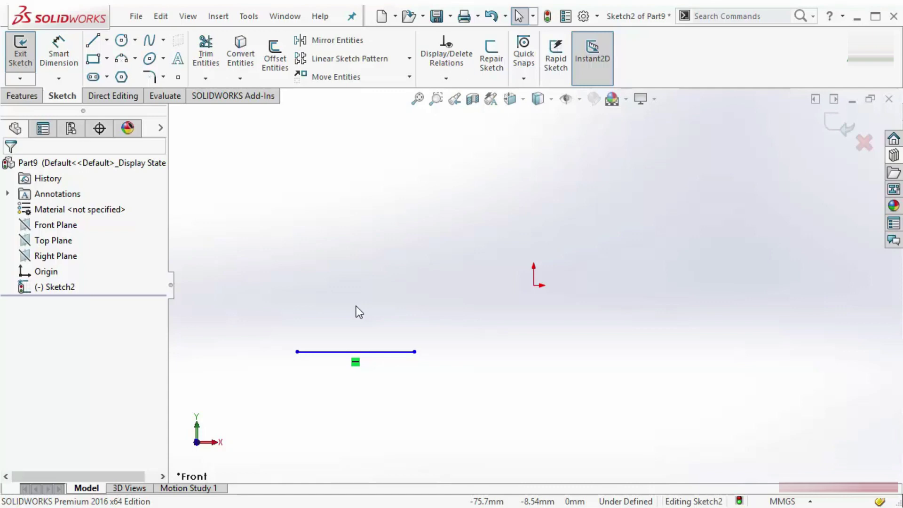
# - Restart the Line tool and turn on the Add dimensions option for new sketch entities
pyautogui.click(92, 40)
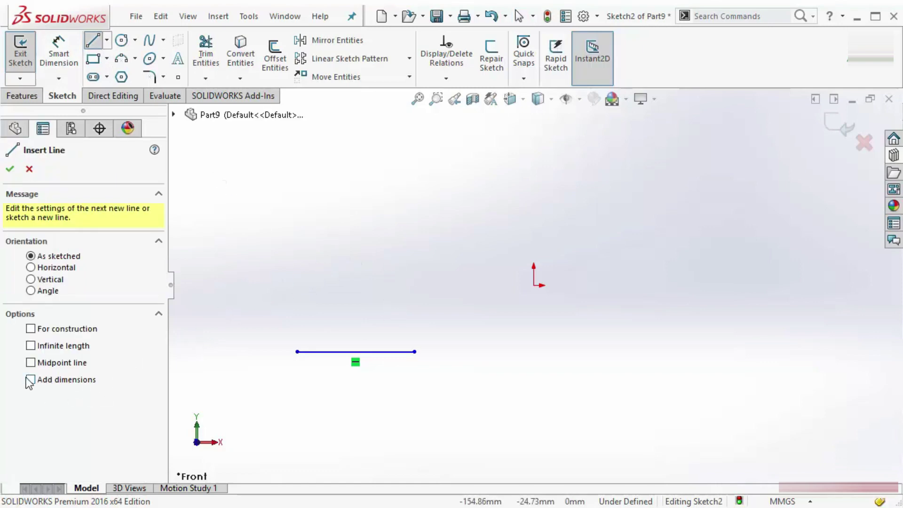
pyautogui.rightClick(312, 298)
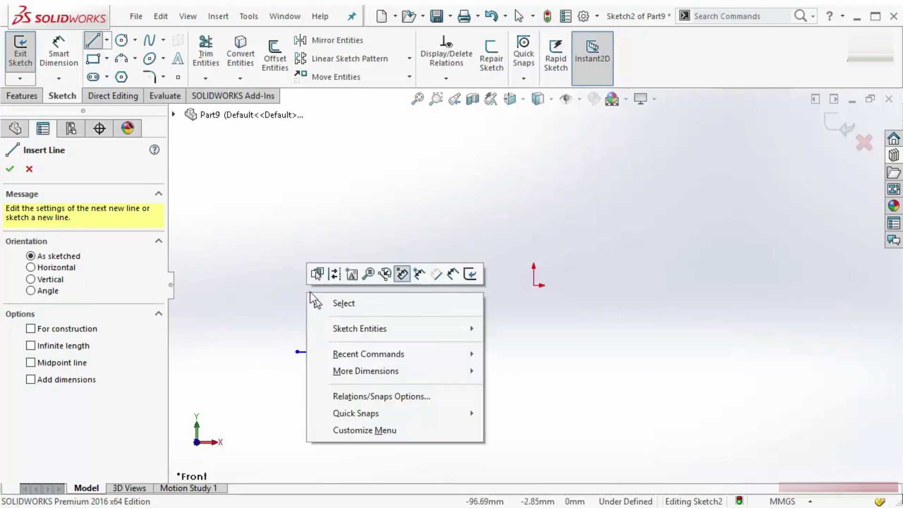
pyautogui.click(421, 275)
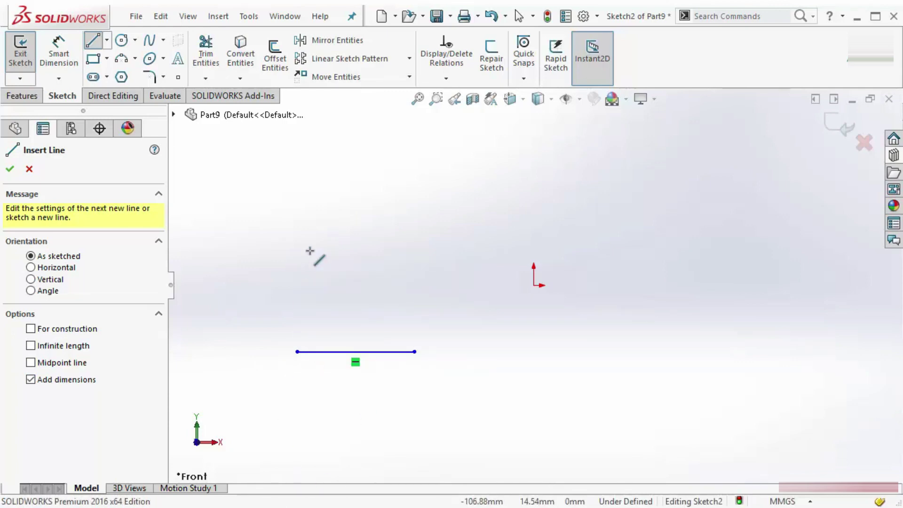
# - Draw a dimensioned 70 mm horizontal line above the existing 50 mm line and end the Line tool
pyautogui.moveTo(282, 251); pyautogui.dragTo(447, 251)
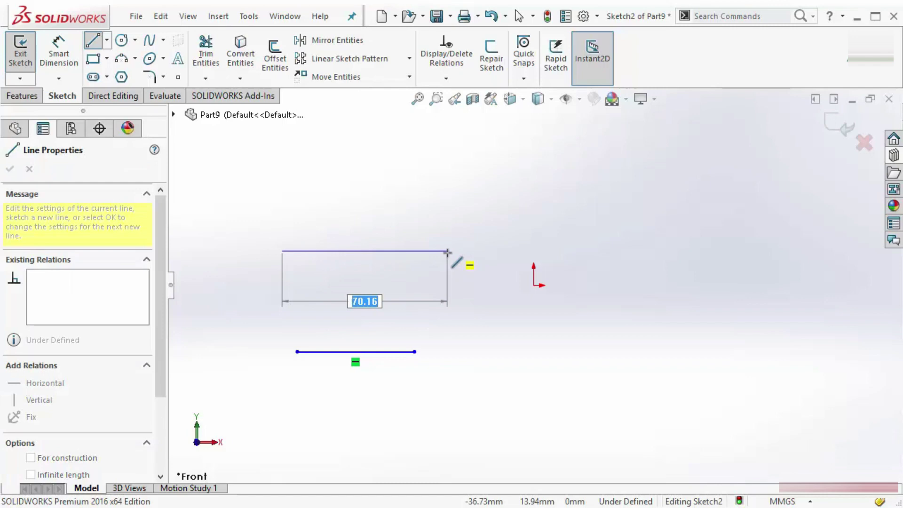
pyautogui.write('70')
pyautogui.press('Return')
pyautogui.moveTo(447, 252); pyautogui.dragTo(502, 246)
pyautogui.press('Escape')
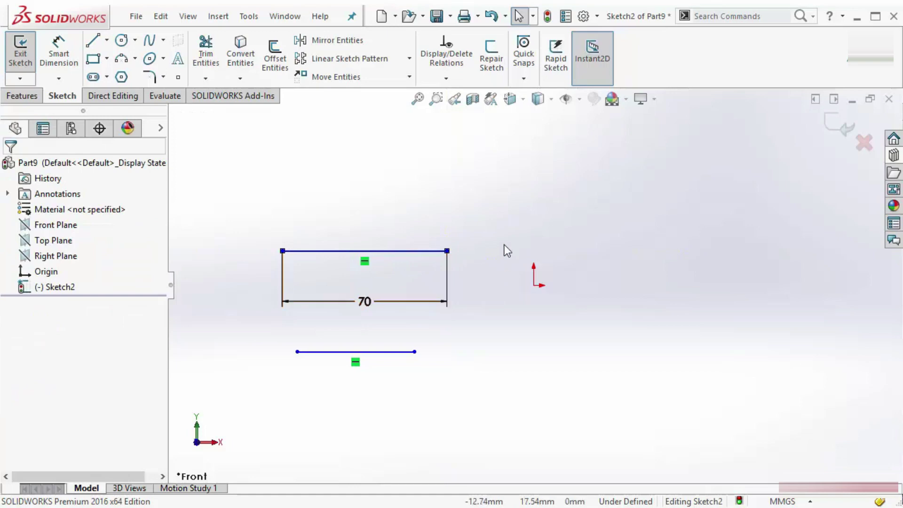
# - Draw a corner rectangle to the right of the origin with Add dimensions switched off
pyautogui.scroll(3, 771, 313)
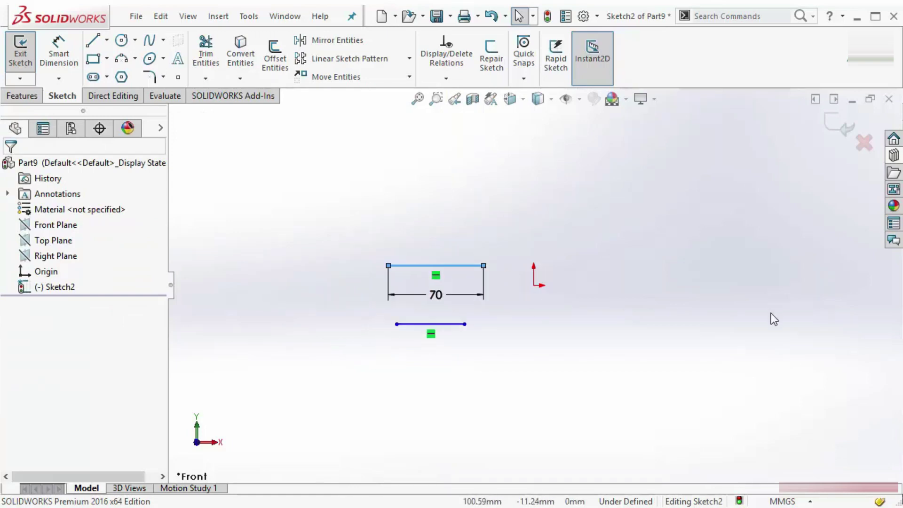
pyautogui.scroll(-2, 764, 308)
pyautogui.click(93, 58)
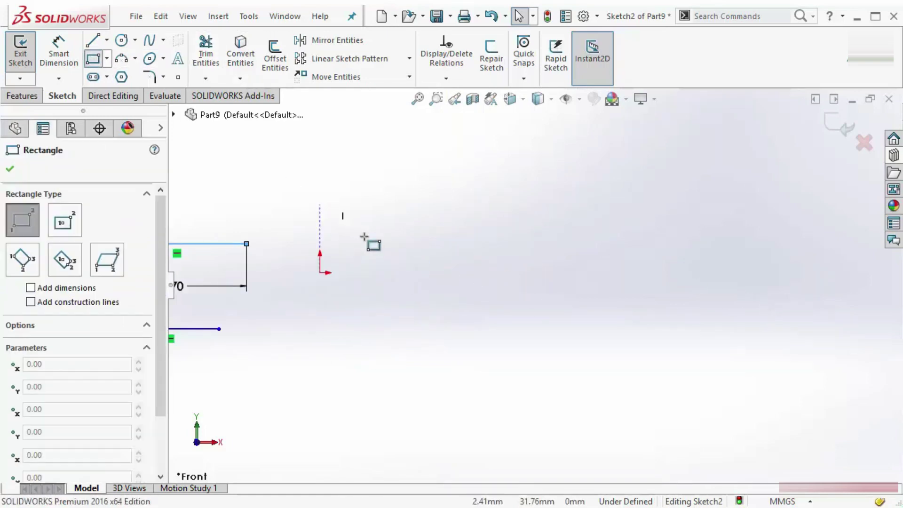
pyautogui.click(438, 273)
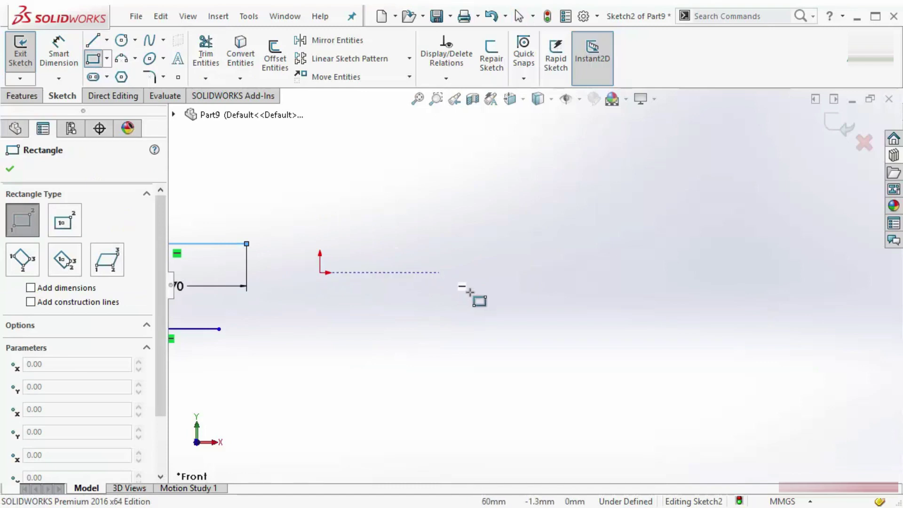
pyautogui.click(651, 372)
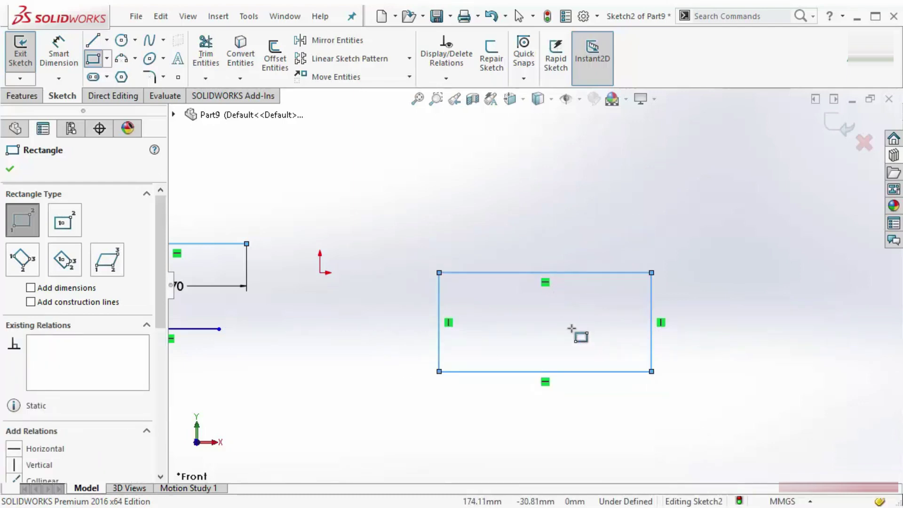
pyautogui.press('Escape')
# - Draw a second corner rectangle of about 76 by 50 mm, with Add dimensions on, to the right of the first rectangle
pyautogui.scroll(4, 795, 272)
pyautogui.scroll(-5, 795, 272)
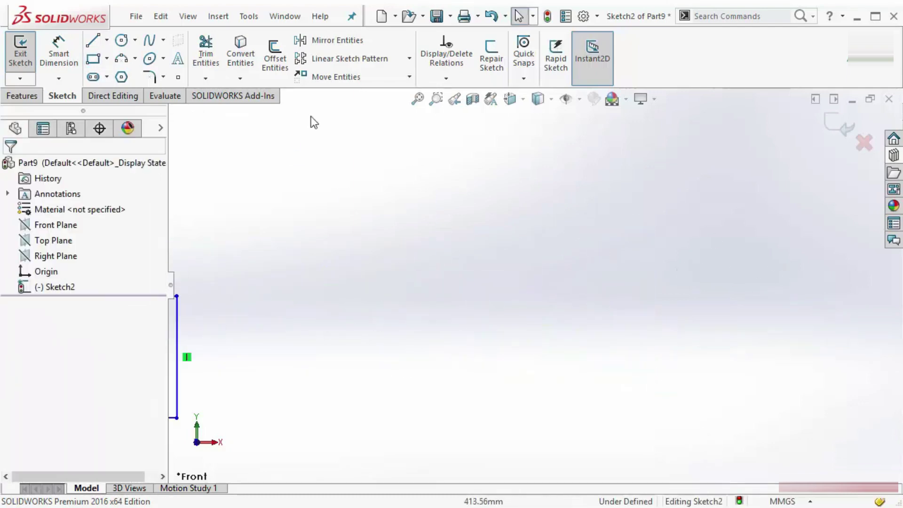
pyautogui.click(93, 59)
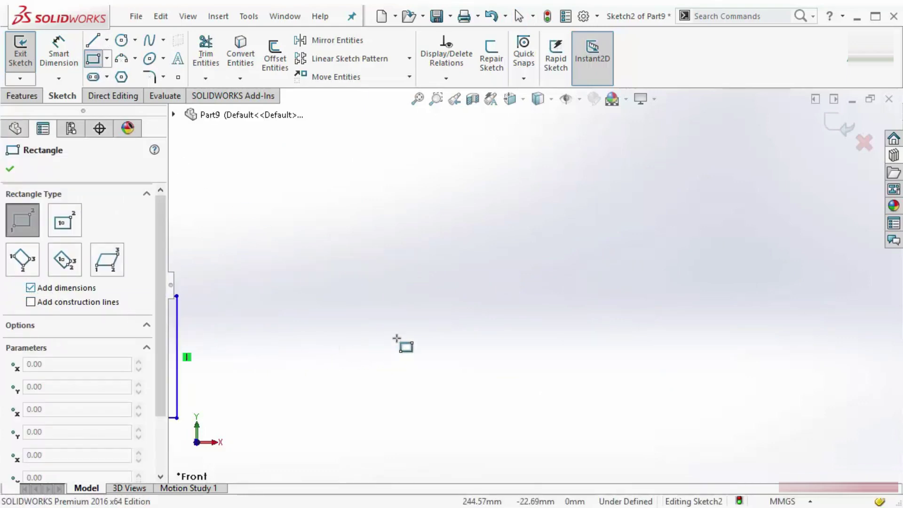
pyautogui.click(415, 319)
pyautogui.click(575, 424)
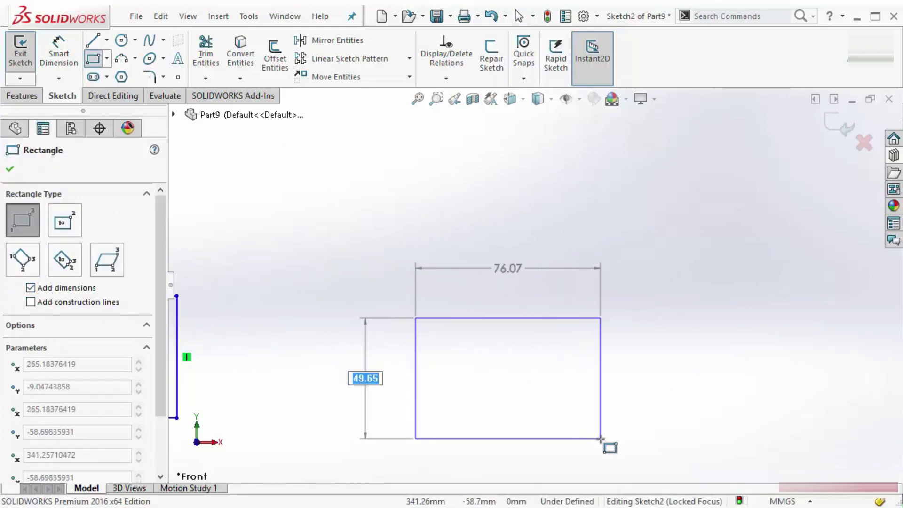
pyautogui.click(600, 438)
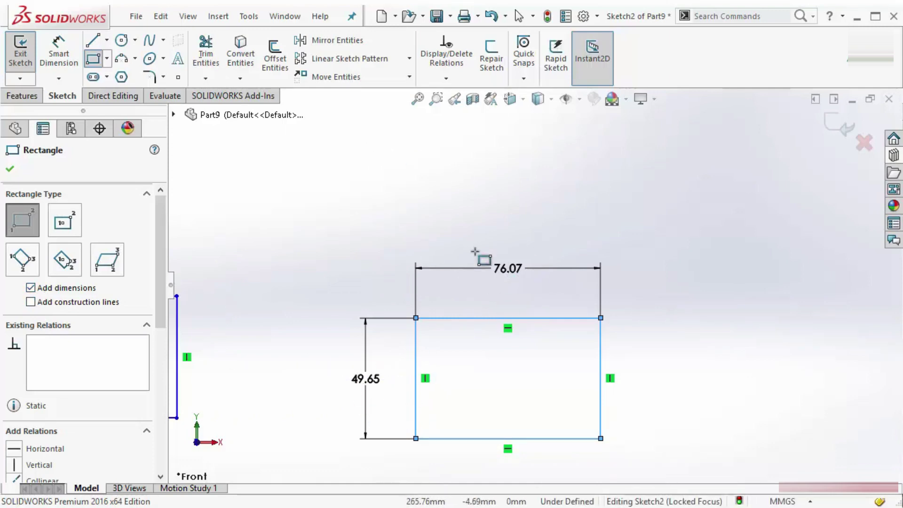
pyautogui.press('Escape')
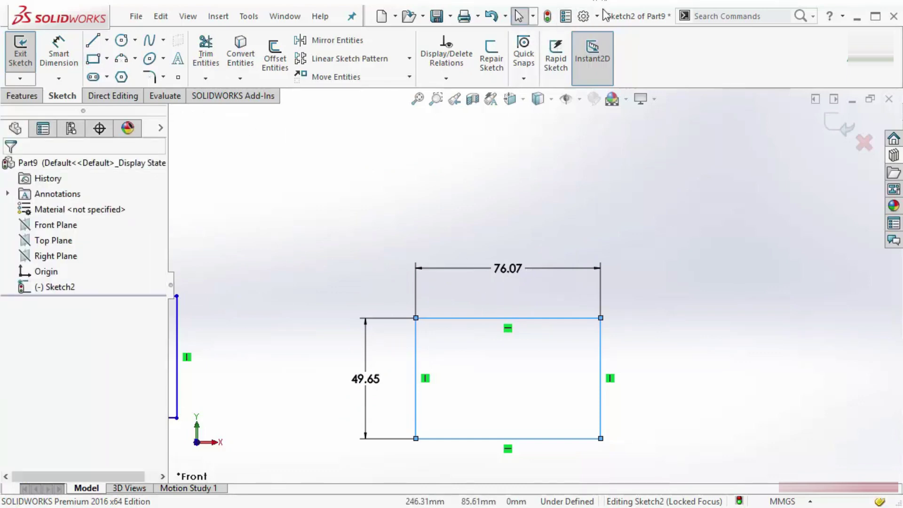
# - Enable "Create dimension only when value is entered" in the system's sketch options and accept the change
pyautogui.click(597, 17)
pyautogui.click(610, 35)
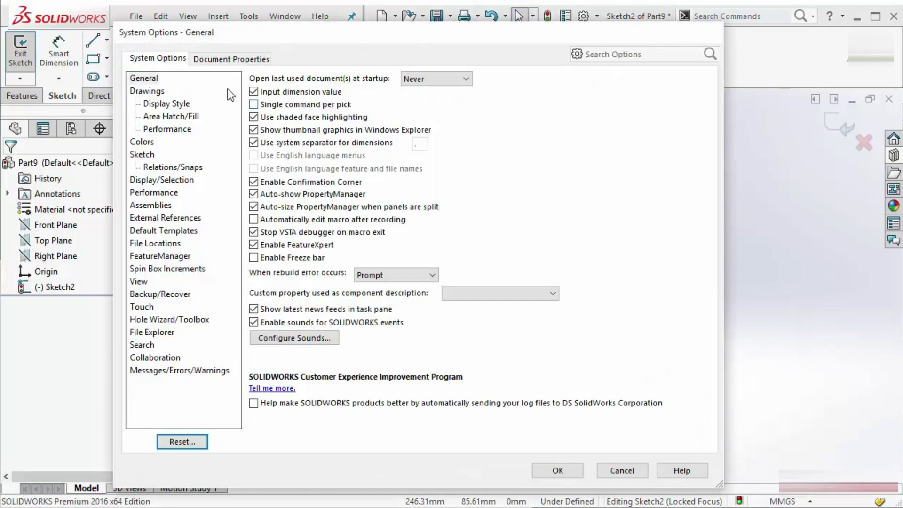
pyautogui.click(141, 154)
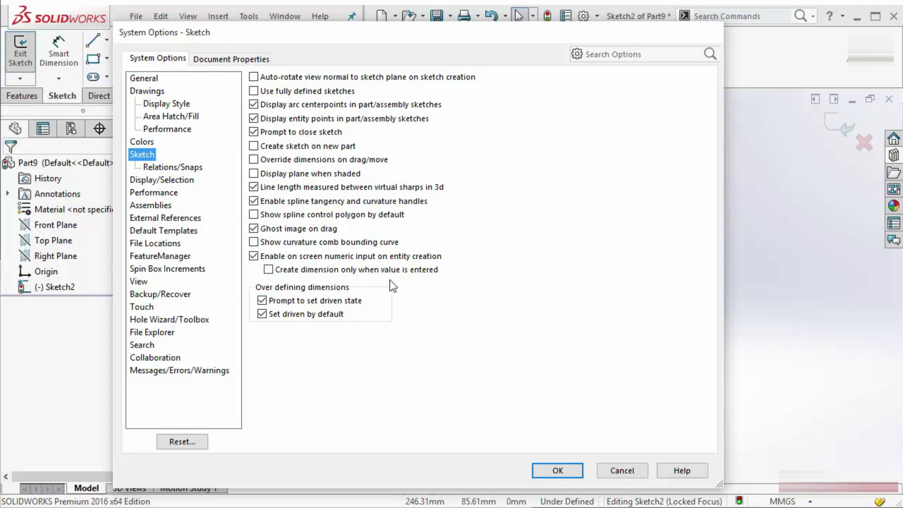
pyautogui.click(268, 270)
pyautogui.click(558, 471)
# - Draw a third corner rectangle of about 92 by 51 mm to the right of the dimensioned one, without entering any values
pyautogui.scroll(2, 685, 338)
pyautogui.keyDown('ctrl'); pyautogui.moveTo(685, 338); pyautogui.dragTo(461, 287, button='middle'); pyautogui.keyUp('ctrl')
pyautogui.scroll(-2, 461, 288)
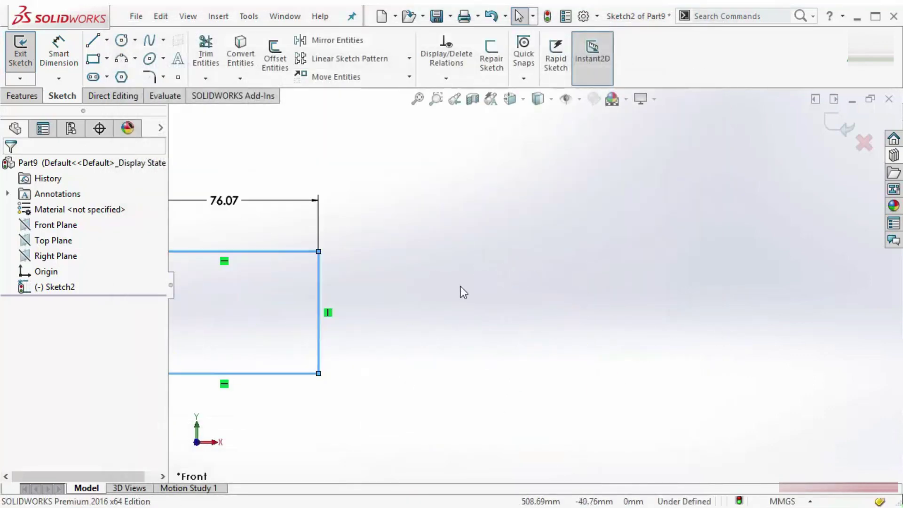
pyautogui.click(92, 58)
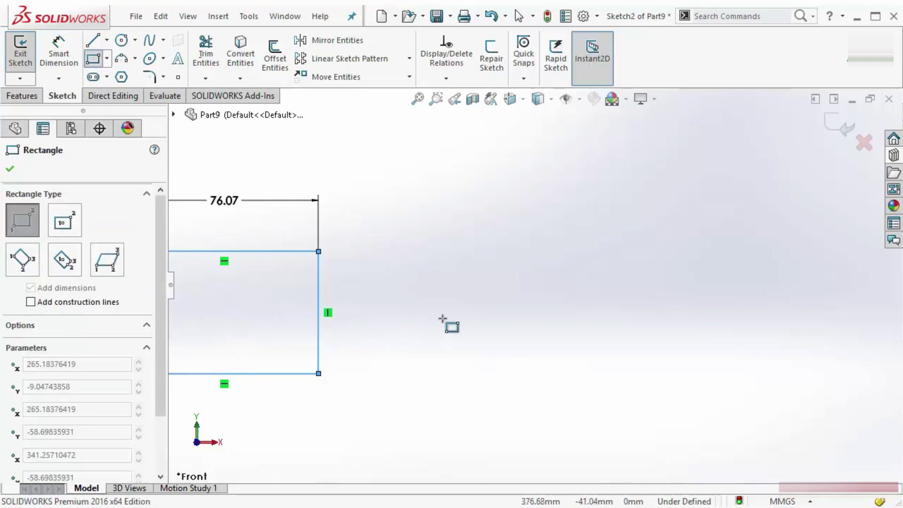
pyautogui.click(466, 262)
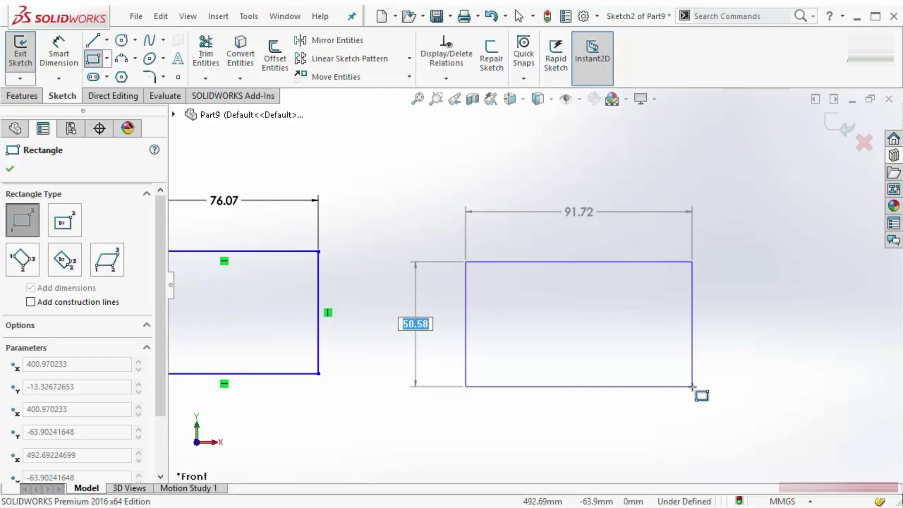
pyautogui.click(693, 387)
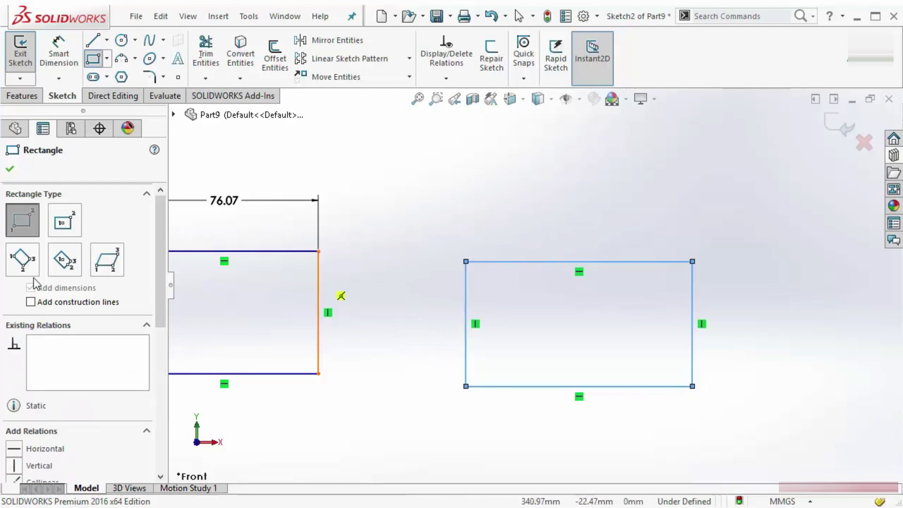
# - Draw a corner rectangle to the right of the third one, entering 50 mm for its height and 90 mm for its width
pyautogui.scroll(6, 739, 280)
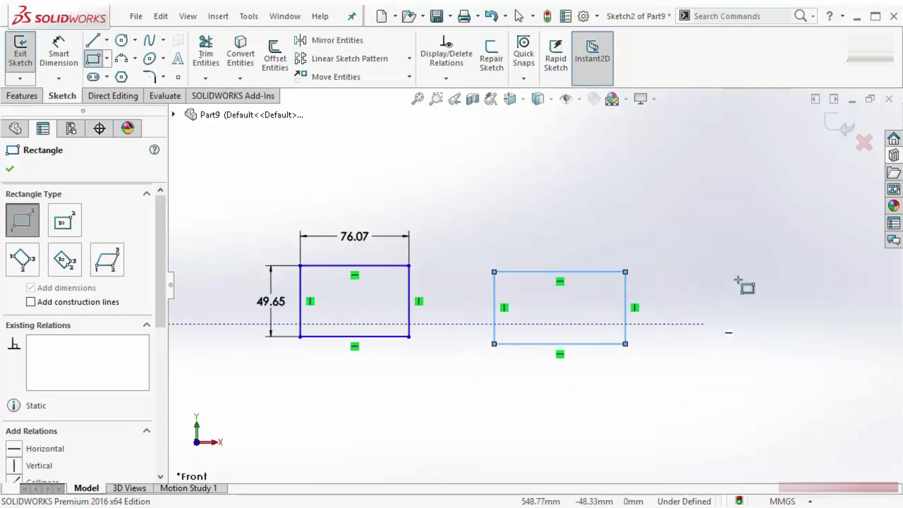
pyautogui.scroll(-6, 748, 271)
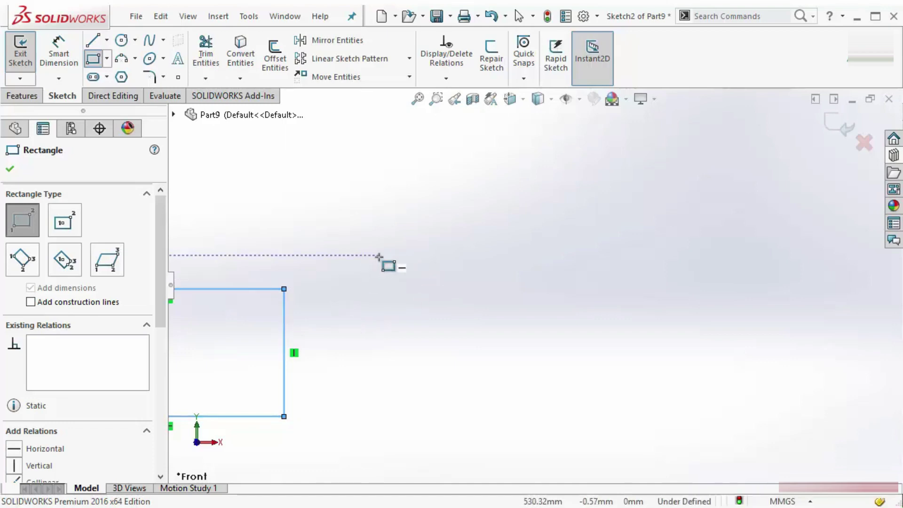
pyautogui.moveTo(379, 256); pyautogui.dragTo(413, 300)
pyautogui.moveTo(448, 326); pyautogui.dragTo(604, 390)
pyautogui.write('50')
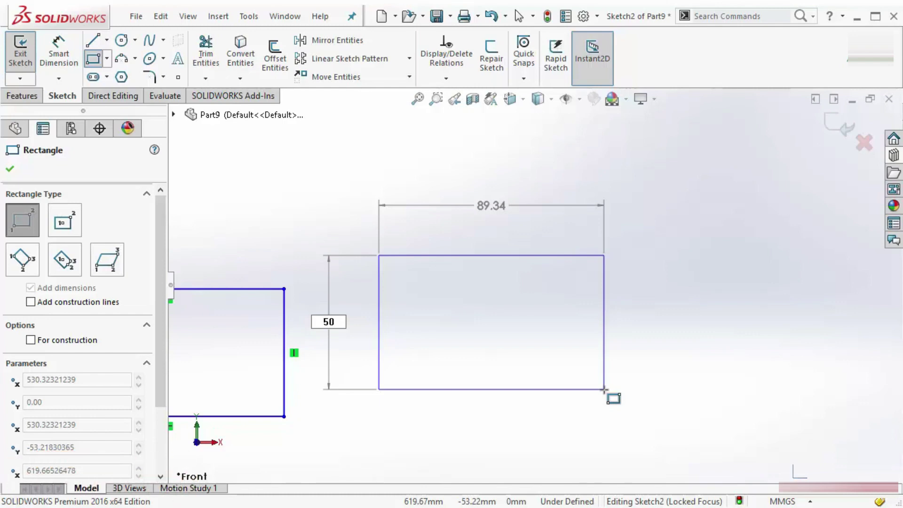
pyautogui.press('Return')
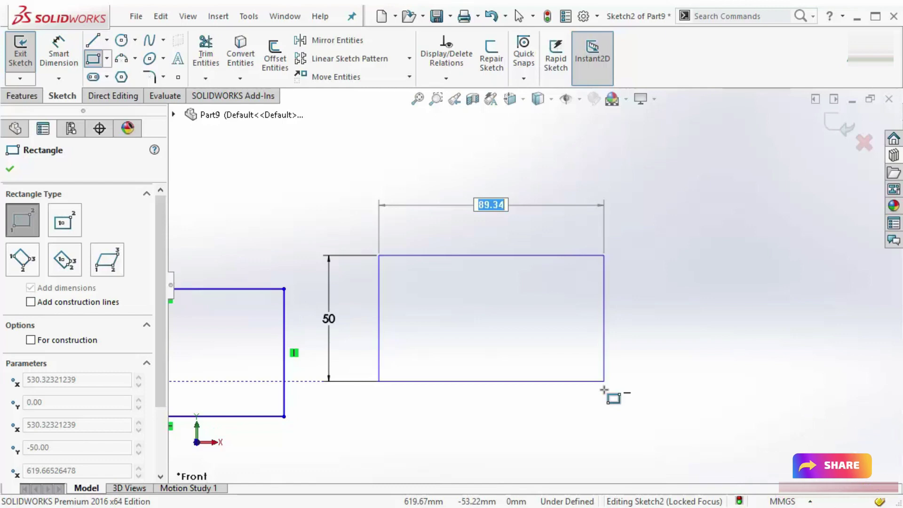
pyautogui.write('90')
pyautogui.press('Return')
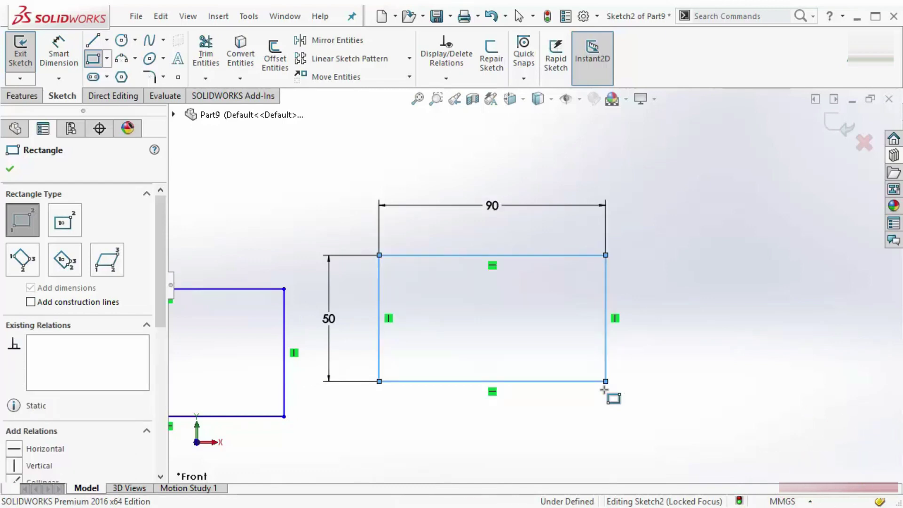
# - Draw another corner rectangle right of the 90 mm one, entering only a 50 mm height and leaving its width freehand at about 139 mm
pyautogui.scroll(4, 710, 279)
pyautogui.scroll(-3, 715, 284)
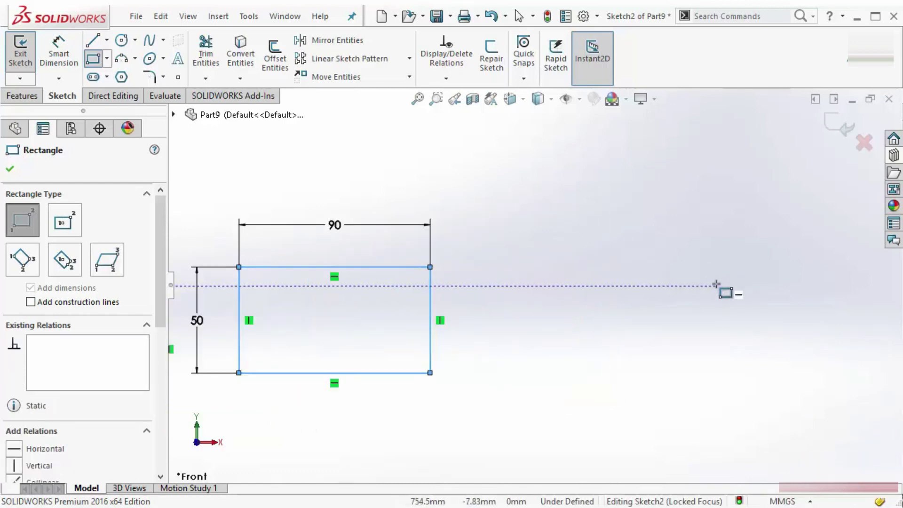
pyautogui.scroll(3, 734, 288)
pyautogui.scroll(-2, 744, 290)
pyautogui.click(450, 260)
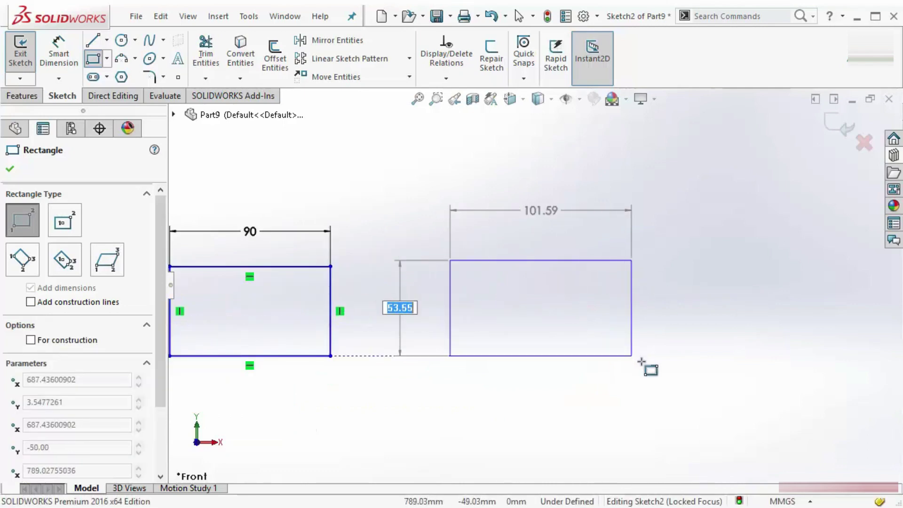
pyautogui.write('50')
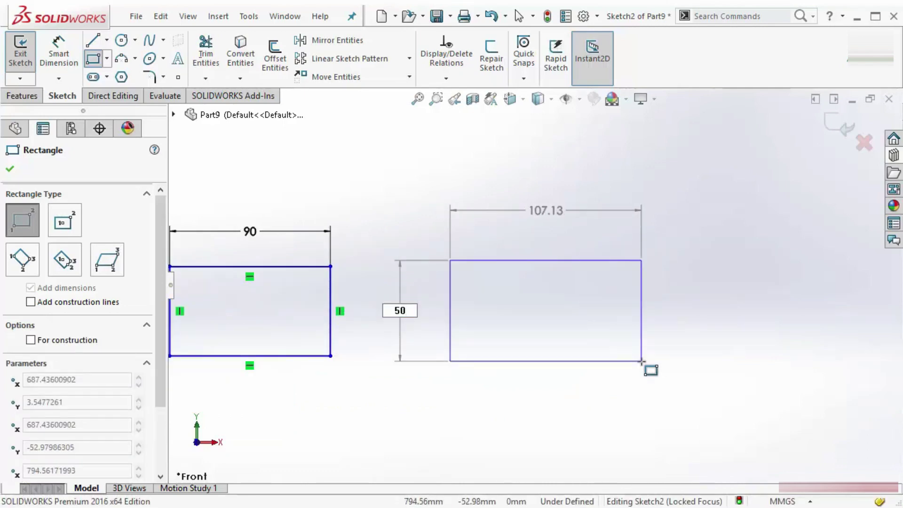
pyautogui.press('Tab')
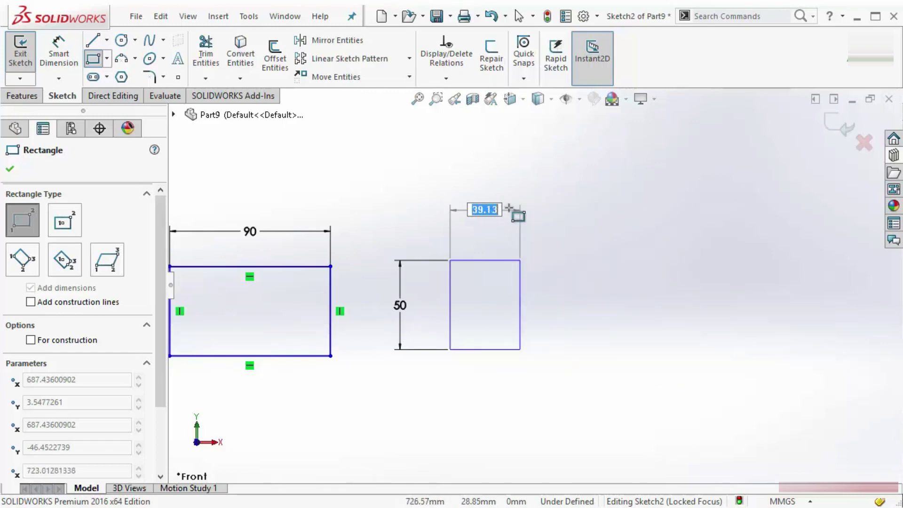
pyautogui.click(702, 362)
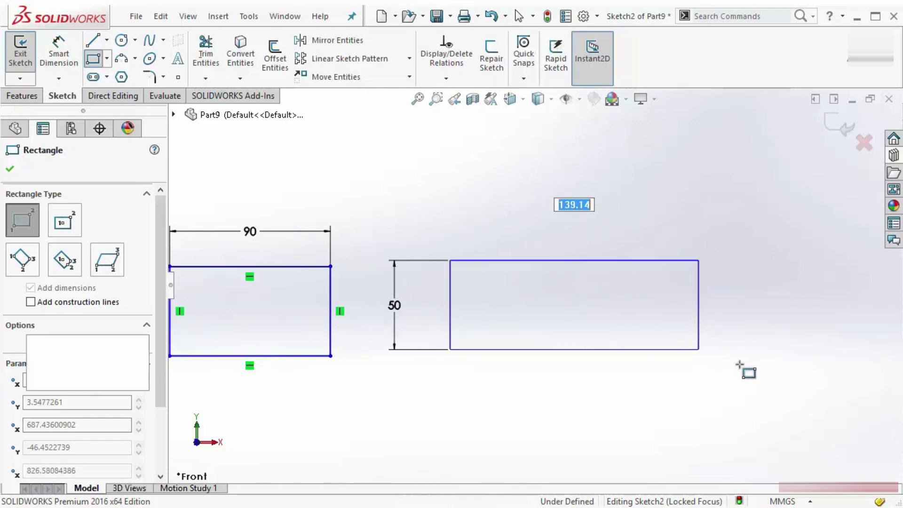
pyautogui.press('Escape')
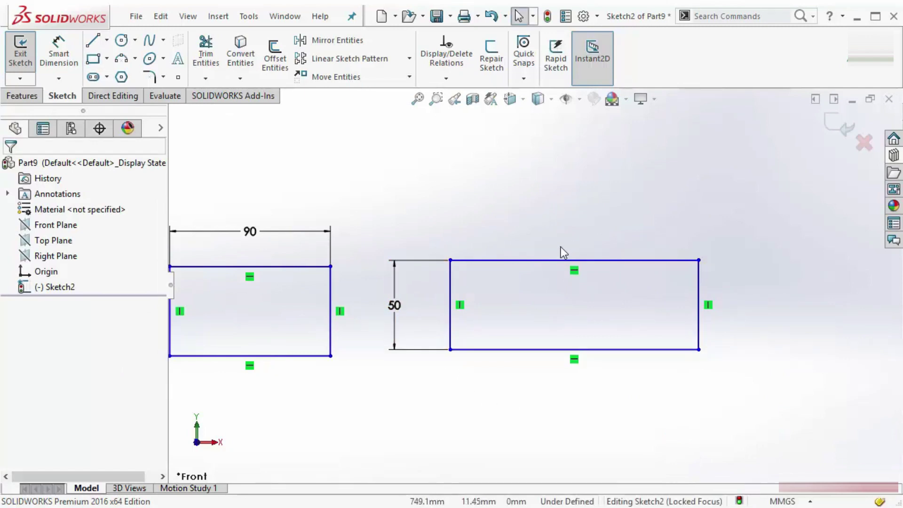
# - Open the sketch settings in the system options
pyautogui.click(597, 16)
pyautogui.click(600, 35)
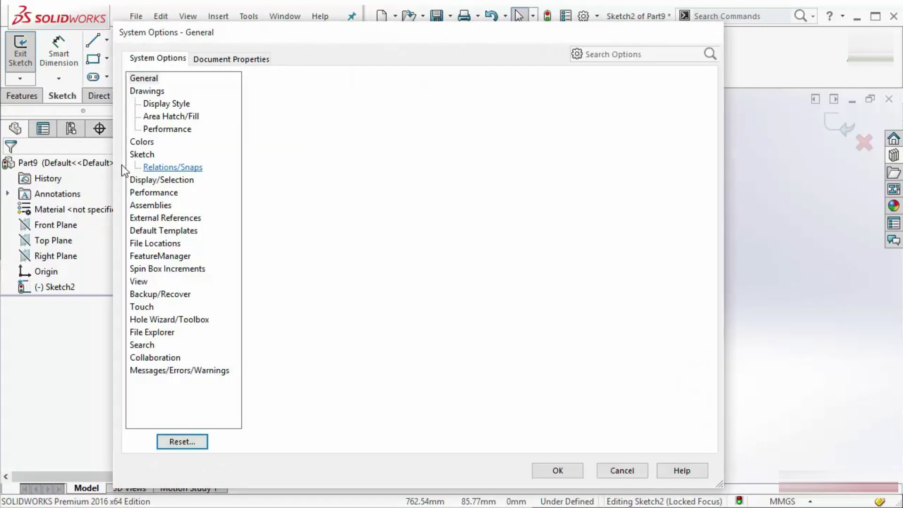
pyautogui.click(141, 153)
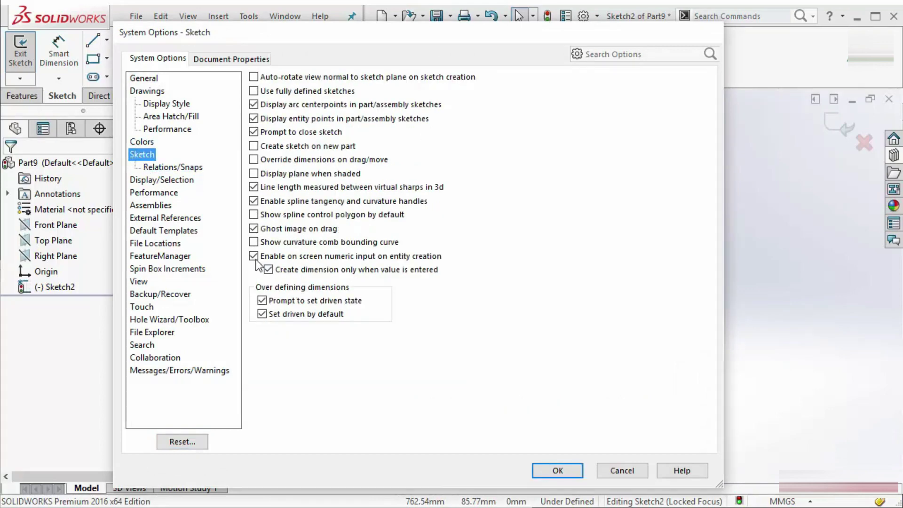